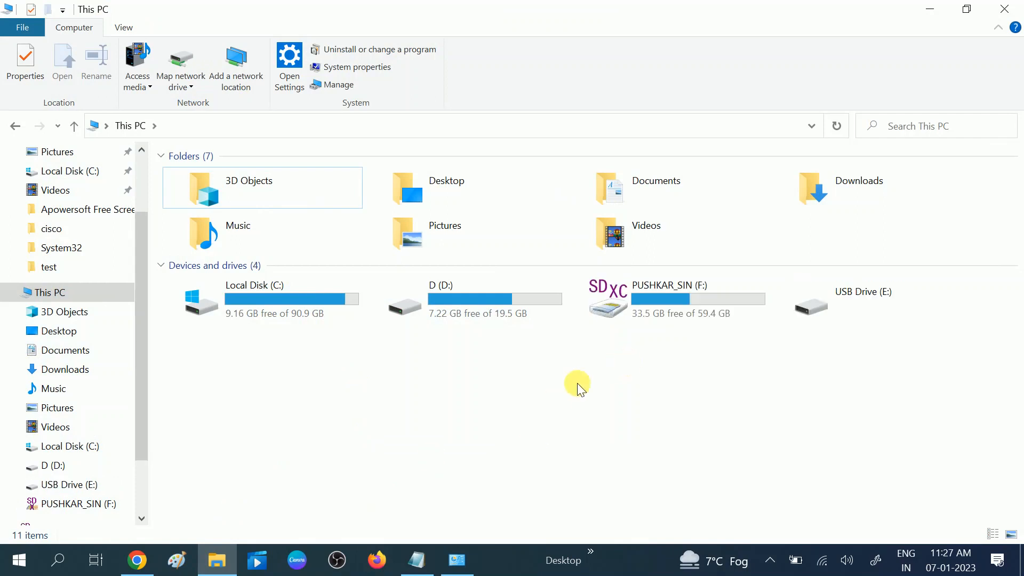
# Try to open USB Drive (E:), and try to quick-format it with the NTFS file system.
pyautogui.doubleClick(864, 299)
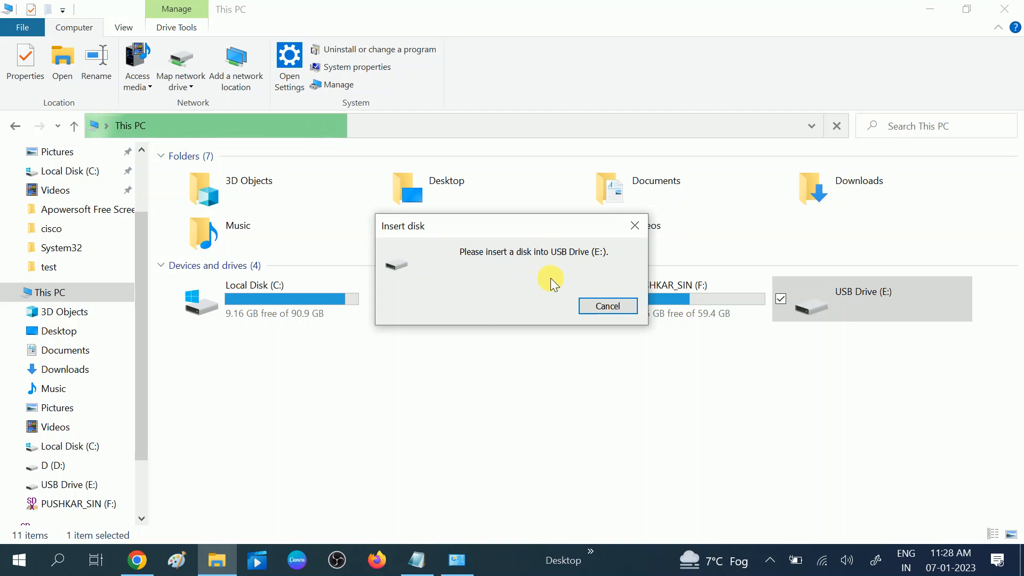
pyautogui.click(600, 302)
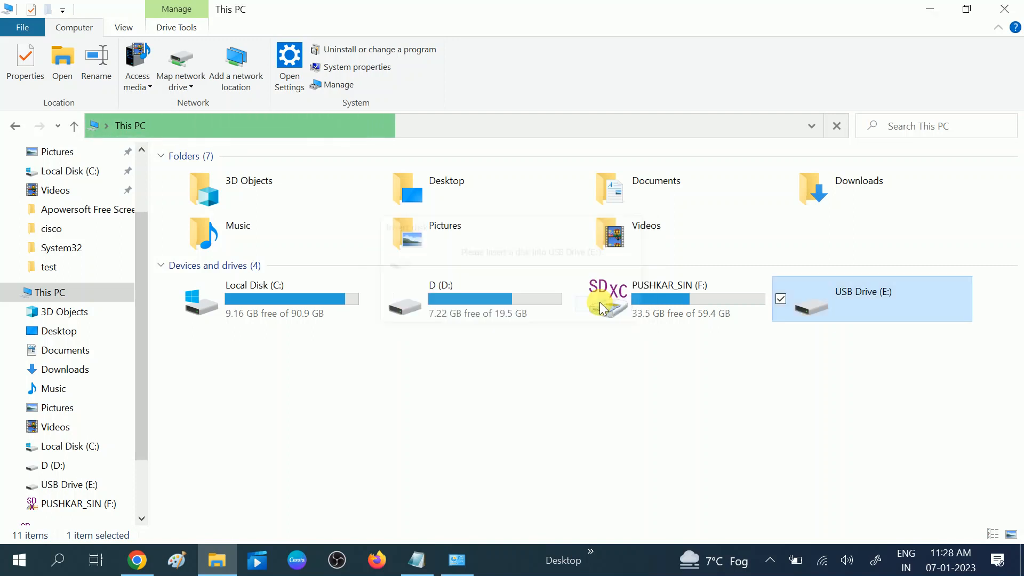
pyautogui.rightClick(850, 302)
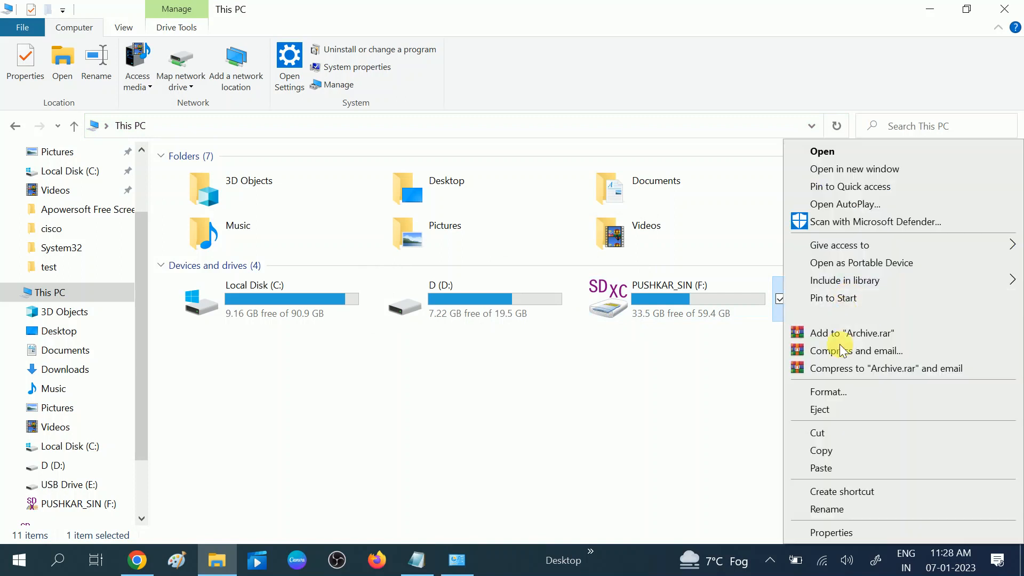
pyautogui.click(827, 391)
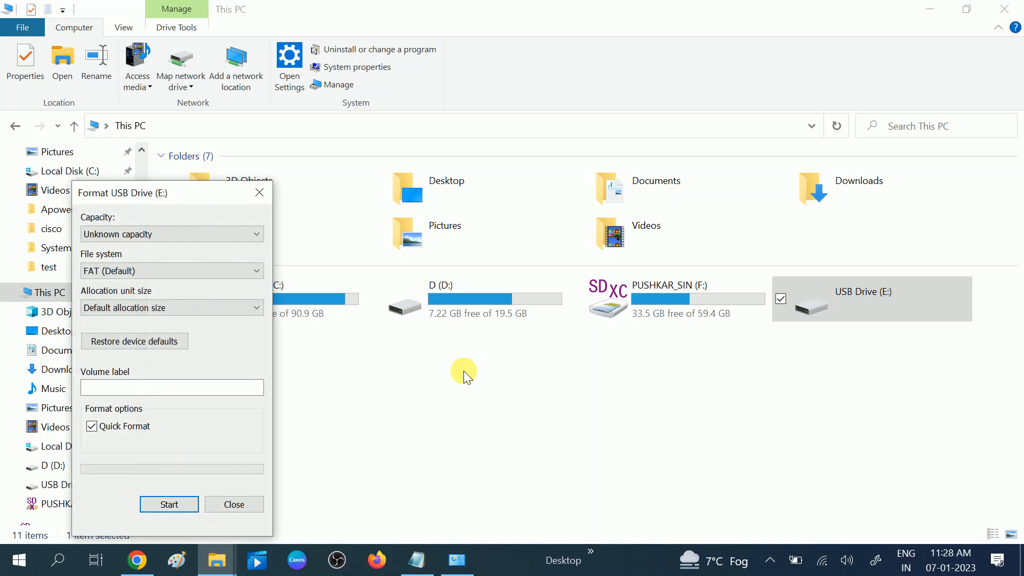
pyautogui.moveTo(187, 193); pyautogui.dragTo(491, 146)
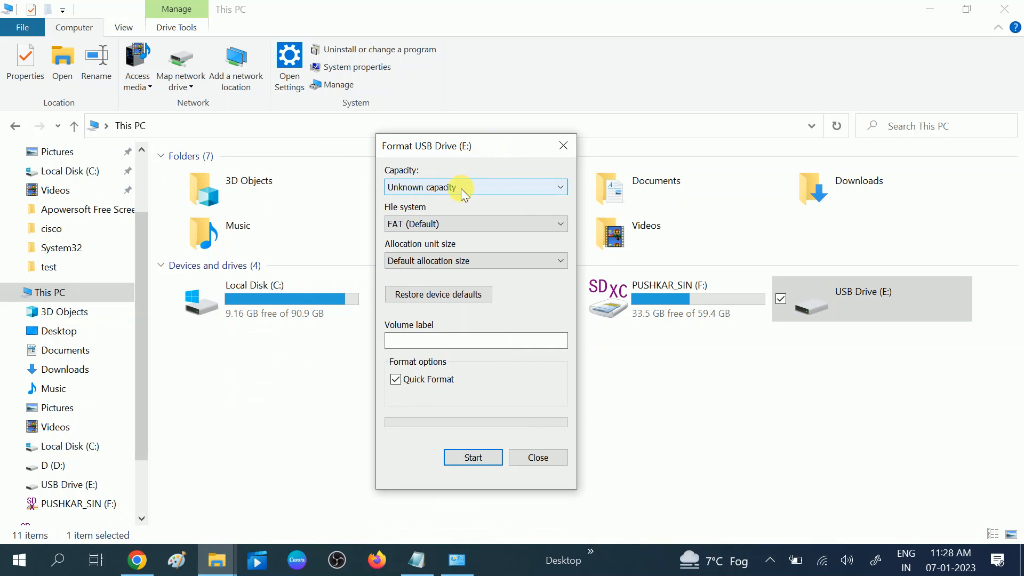
pyautogui.click(454, 219)
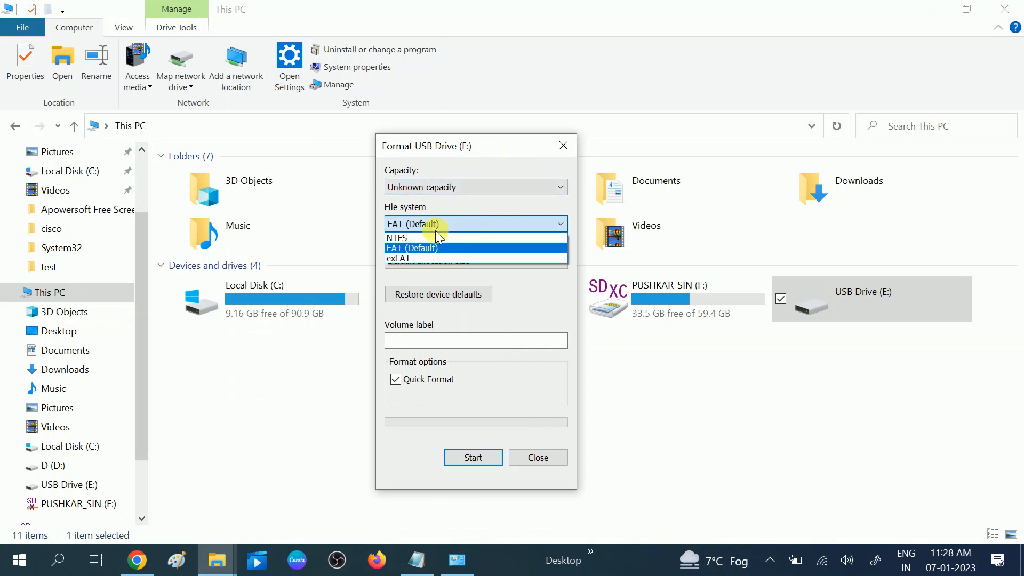
pyautogui.click(432, 236)
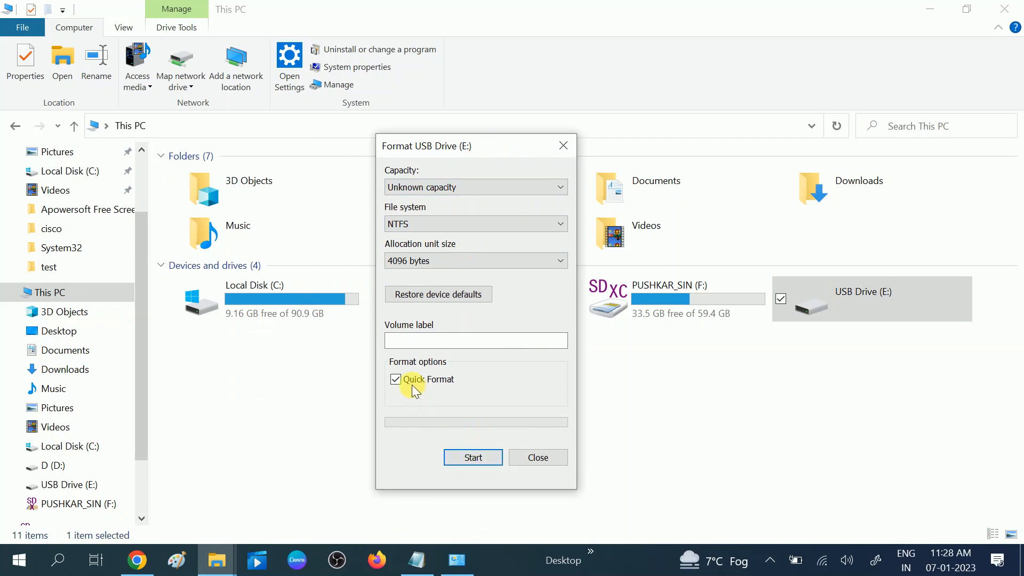
pyautogui.click(483, 457)
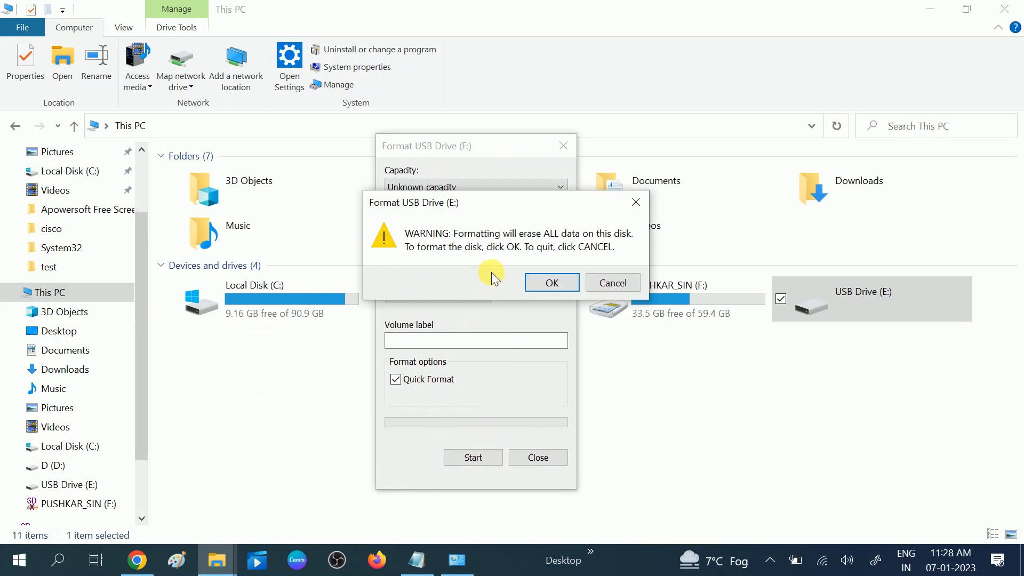
pyautogui.click(546, 287)
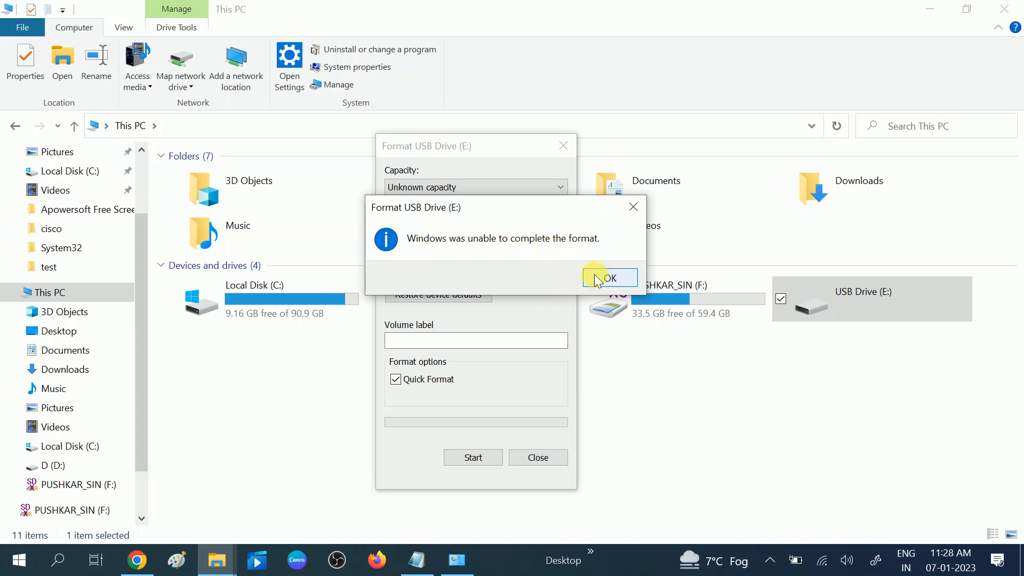
pyautogui.click(610, 278)
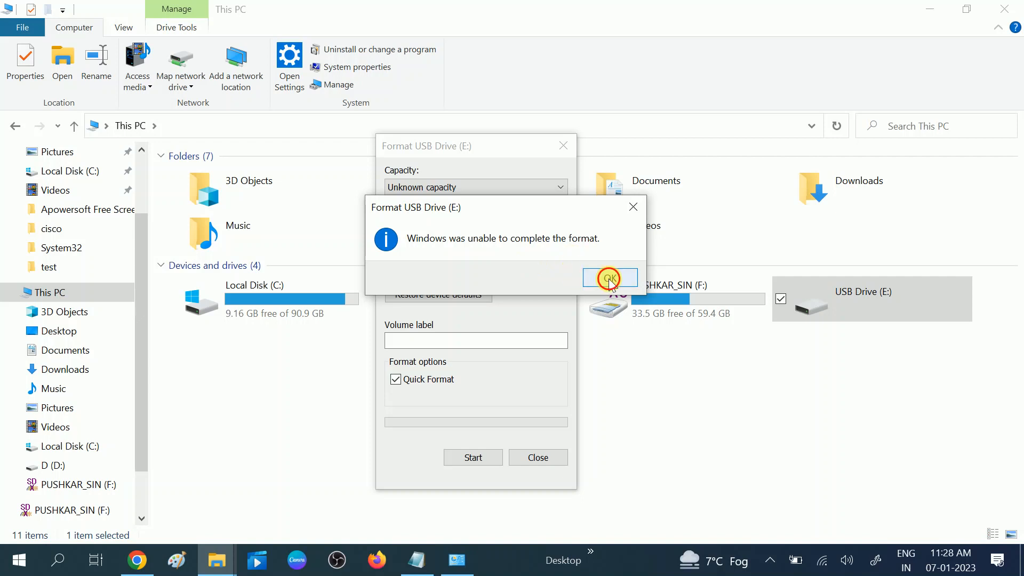
pyautogui.click(529, 457)
# Refresh the list of drives in This PC and try to open USB Drive (E:) again.
pyautogui.rightClick(564, 415)
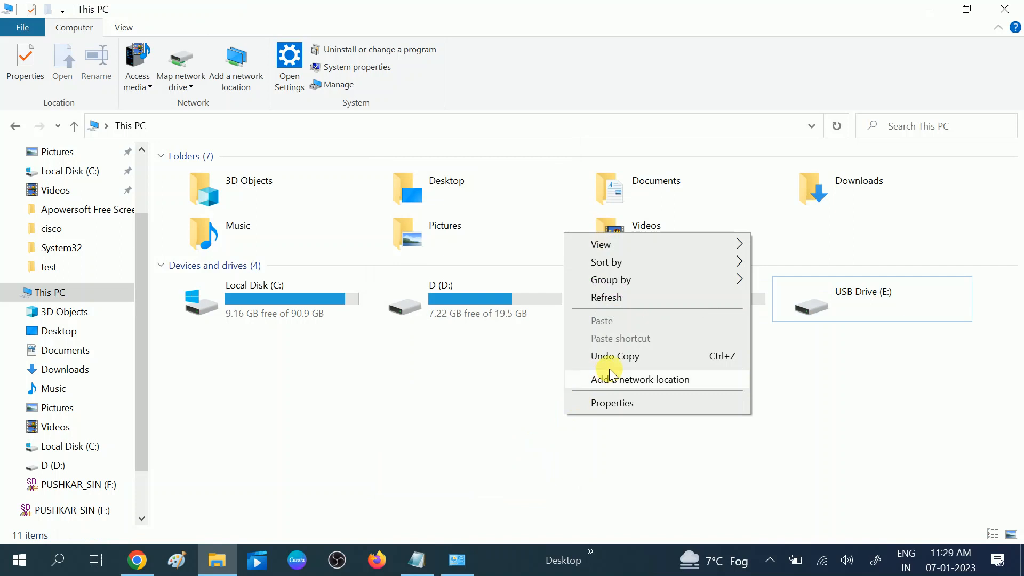
pyautogui.click(618, 299)
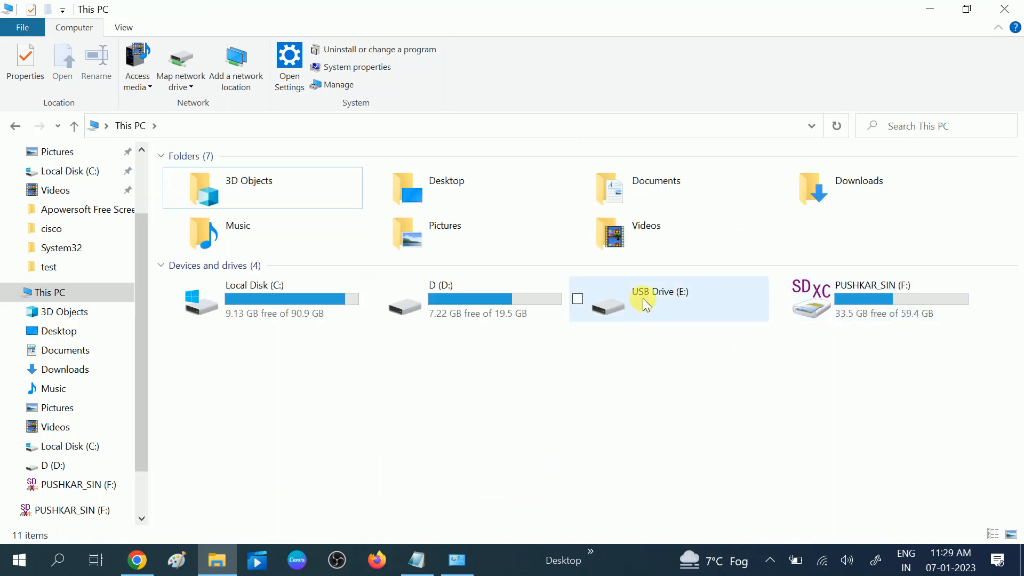
pyautogui.doubleClick(645, 303)
pyautogui.click(618, 304)
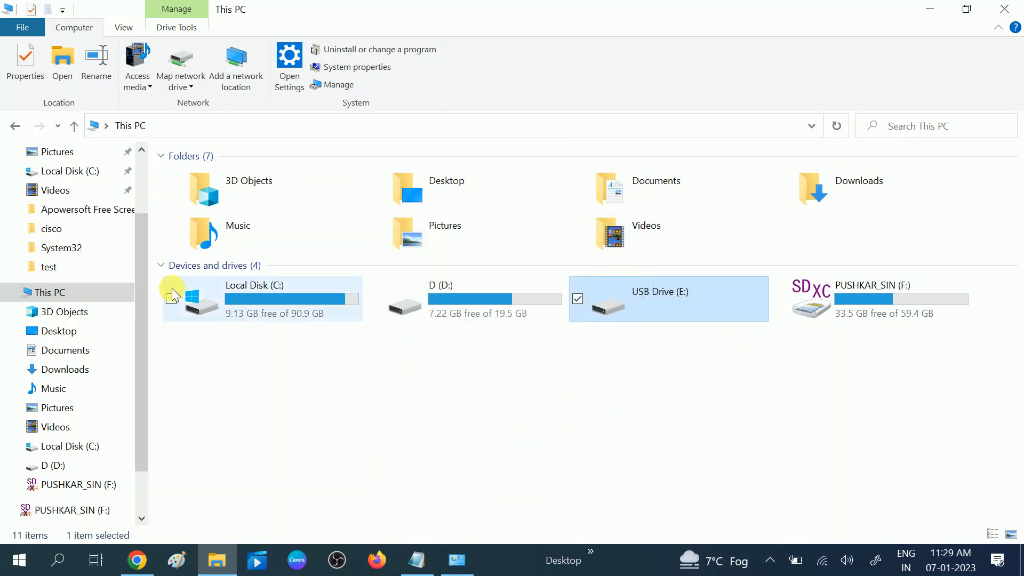
pyautogui.rightClick(50, 292)
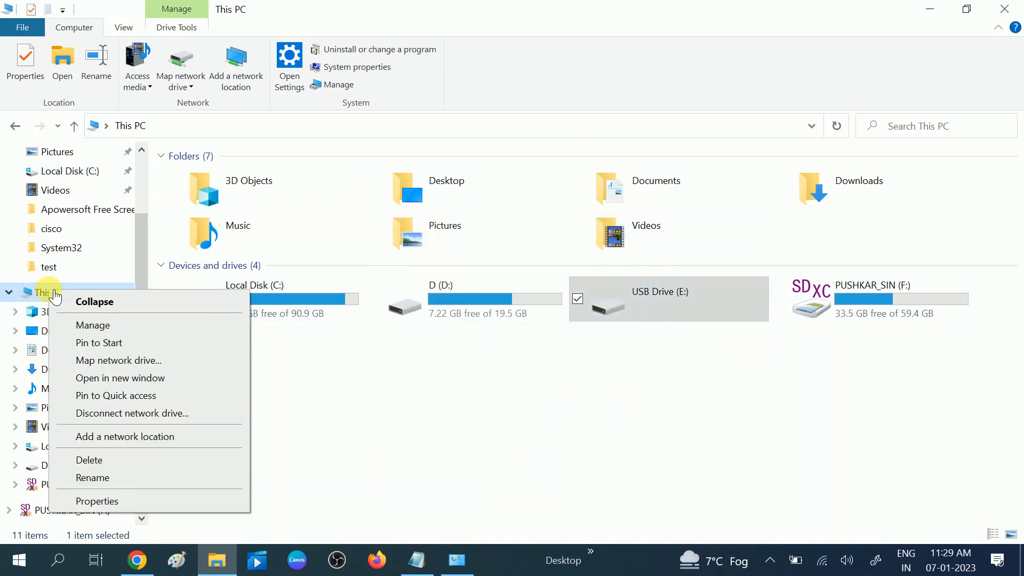
pyautogui.click(94, 326)
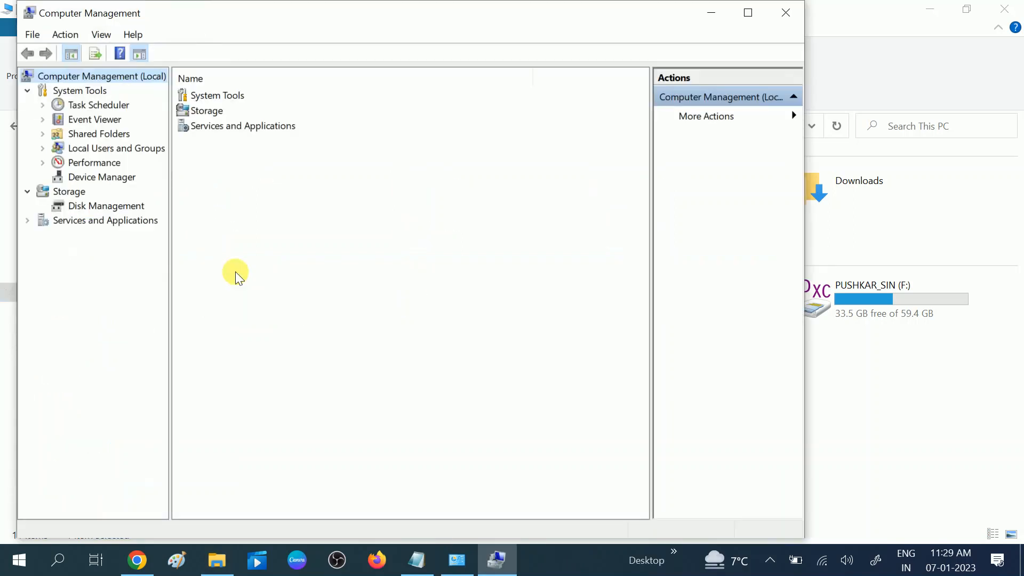
pyautogui.click(132, 209)
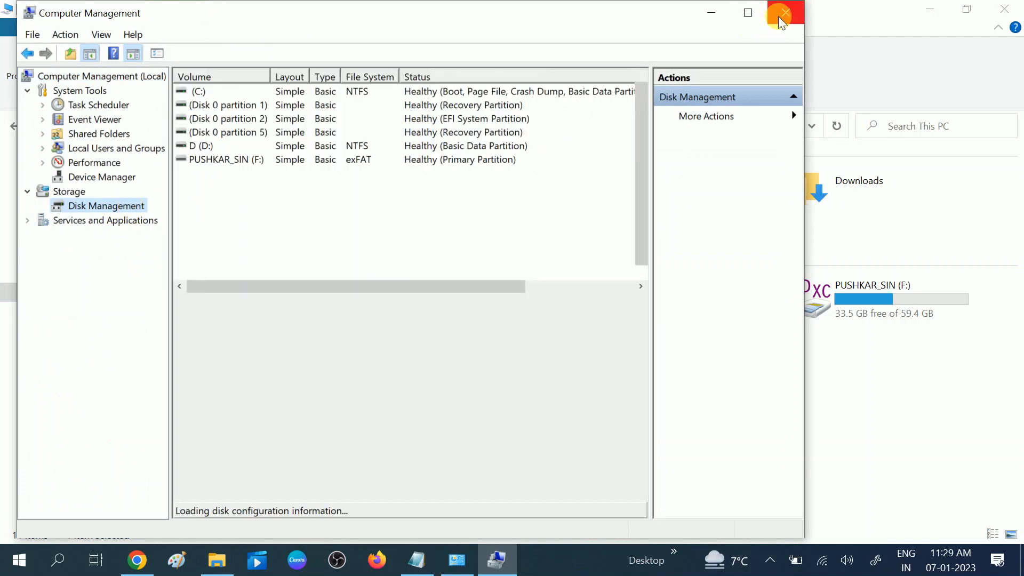
pyautogui.click(779, 16)
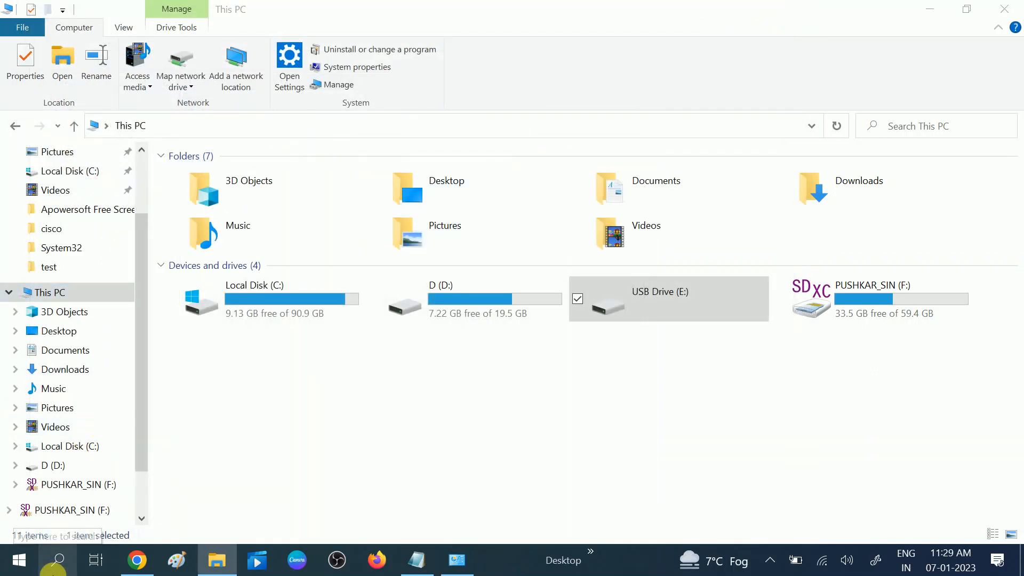
# Search for Computer Management, run it as administrator in a maximized window, and show Disk Management.
pyautogui.click(54, 570)
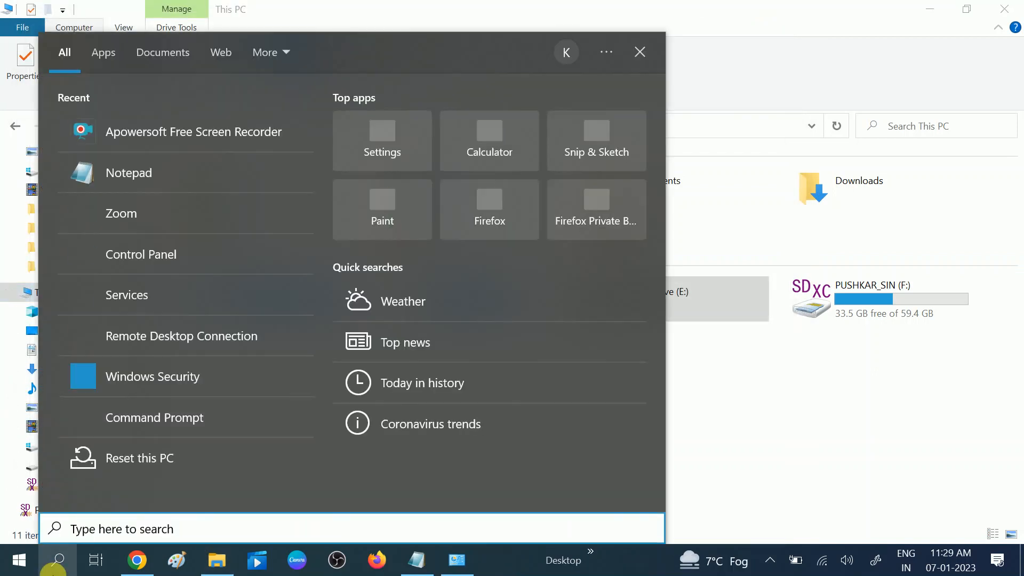
pyautogui.write('comp')
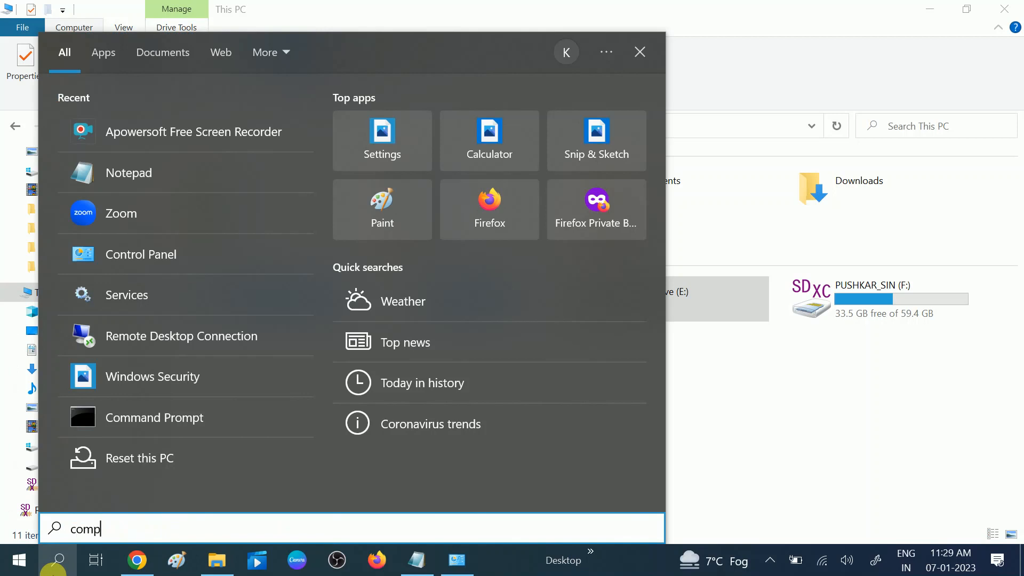
pyautogui.write('uter')
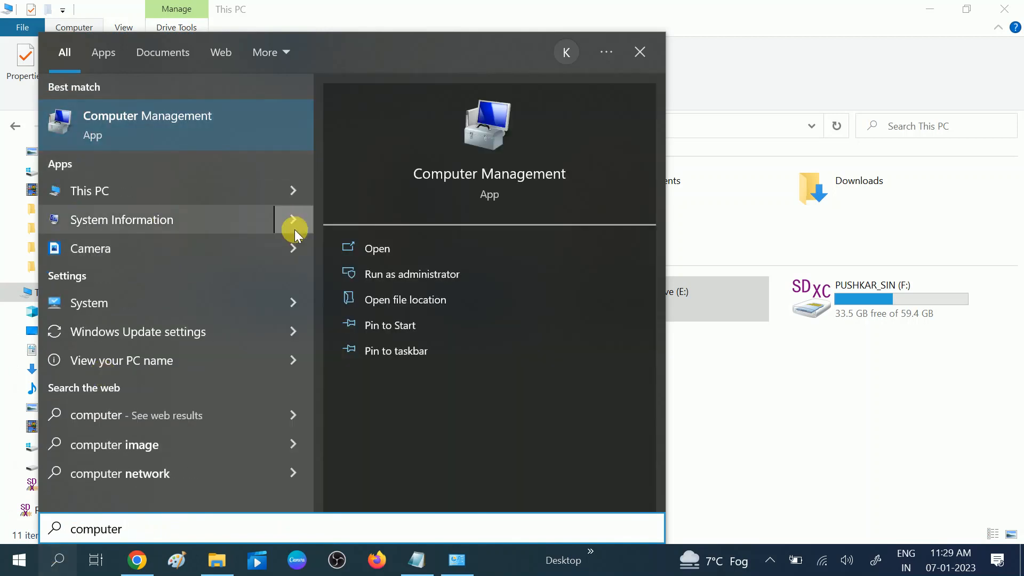
pyautogui.click(396, 275)
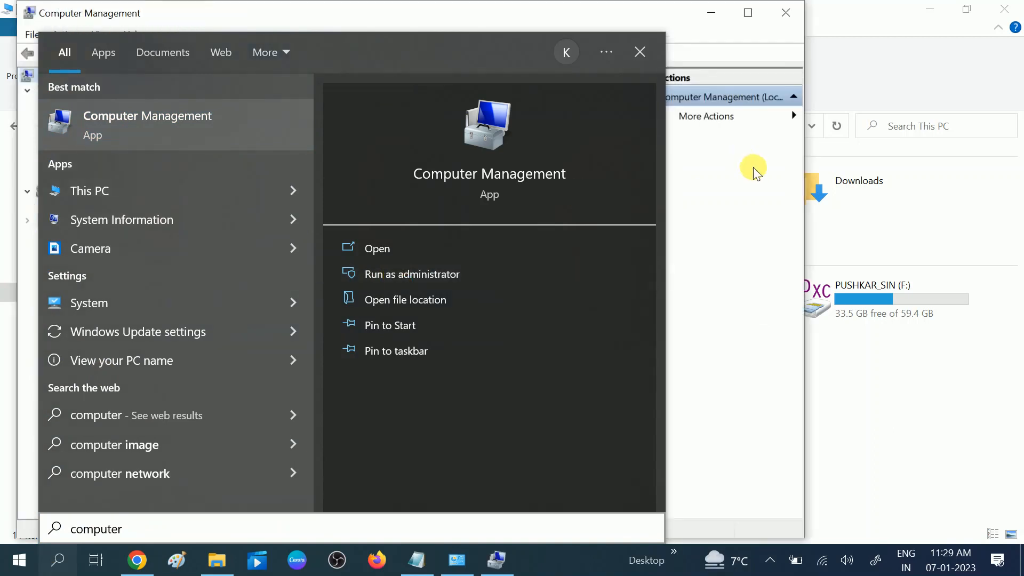
pyautogui.click(690, 172)
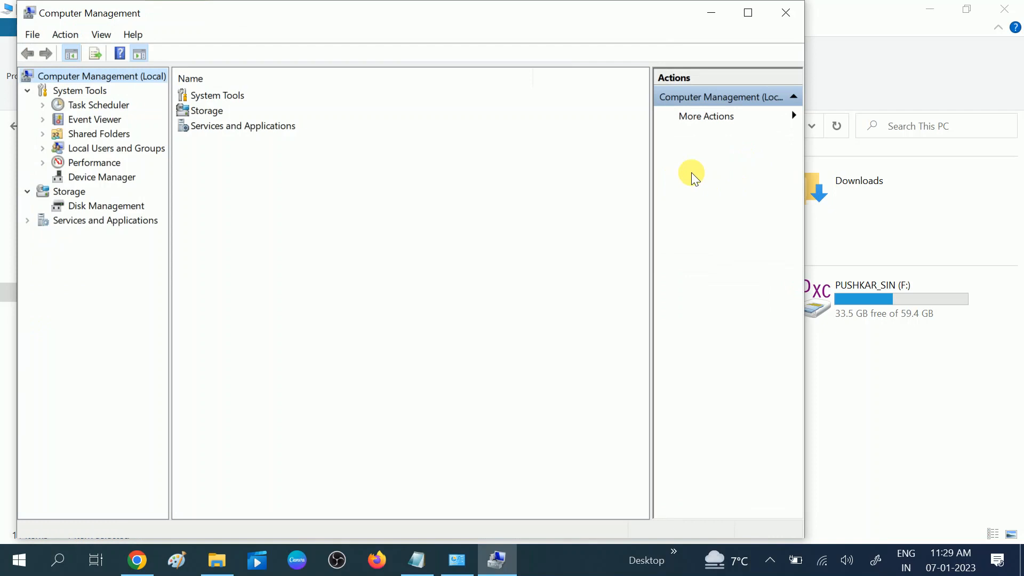
pyautogui.click(748, 12)
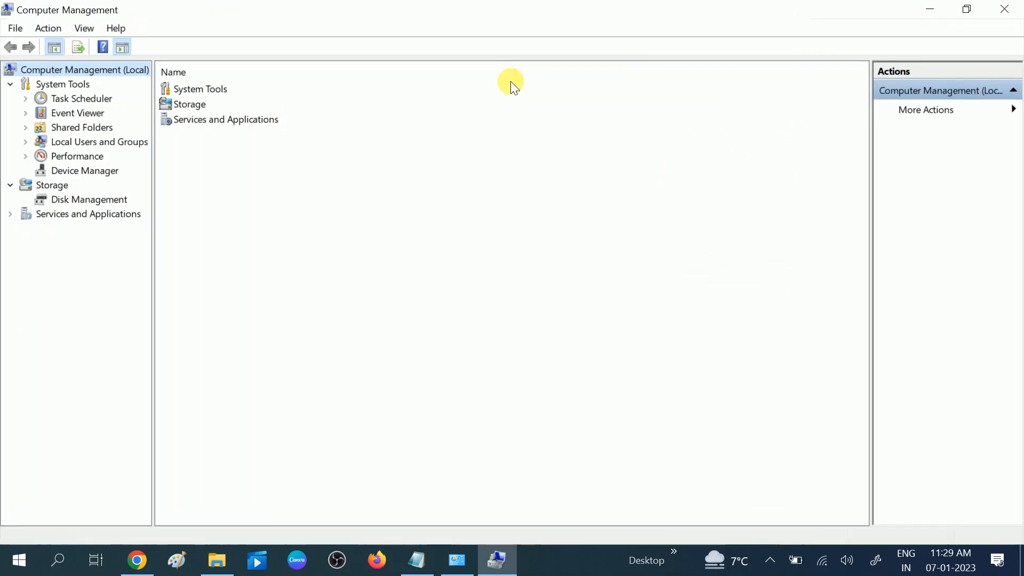
pyautogui.click(61, 201)
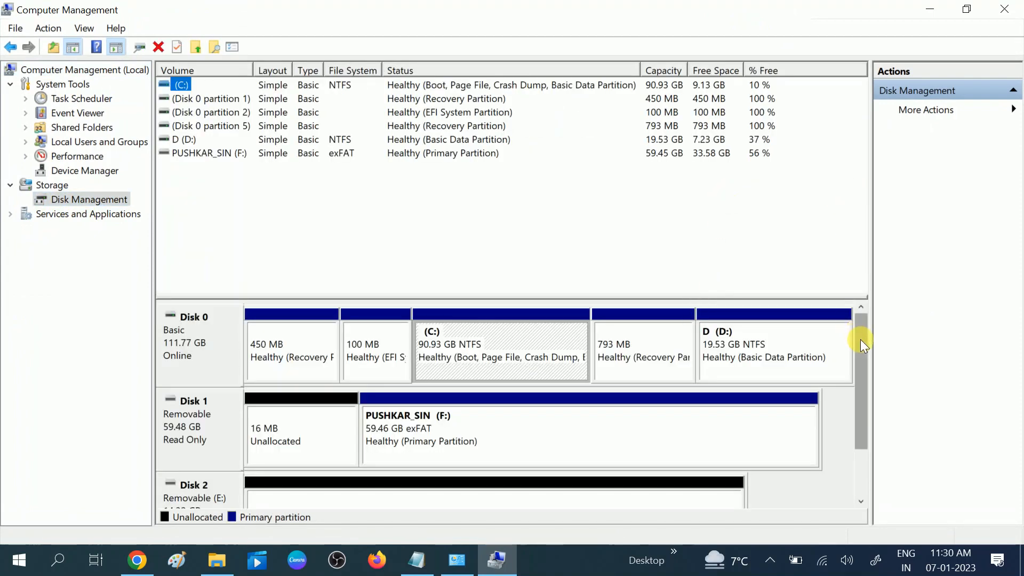
# Examine the unallocated space on the removable disks and select the unallocated area of Disk 2 (E:).
pyautogui.moveTo(859, 339)
pyautogui.mouseDown()
pyautogui.moveTo(868, 385)
pyautogui.moveTo(869, 356)
pyautogui.mouseUp()
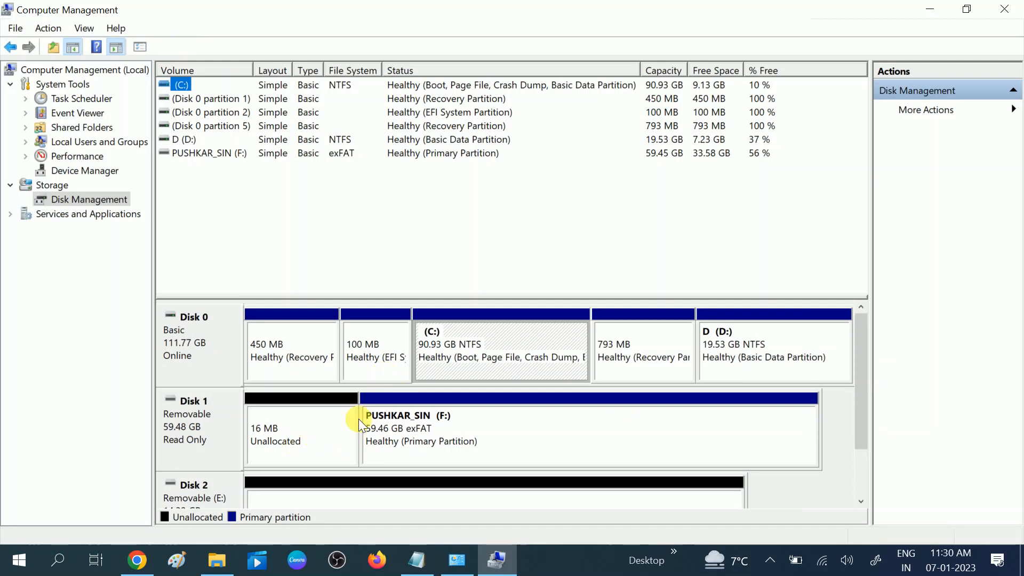
pyautogui.click(318, 419)
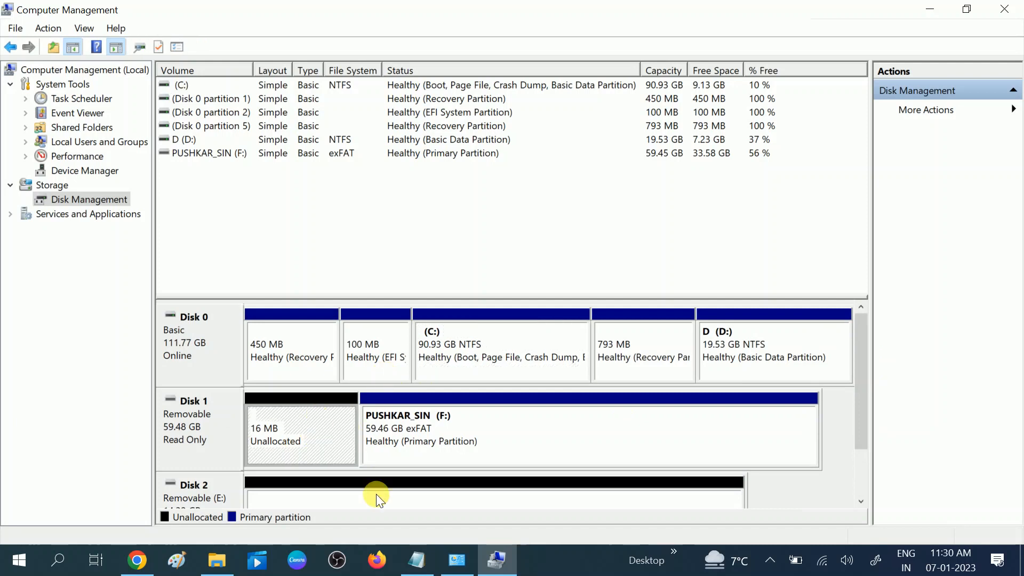
pyautogui.click(376, 495)
pyautogui.click(327, 437)
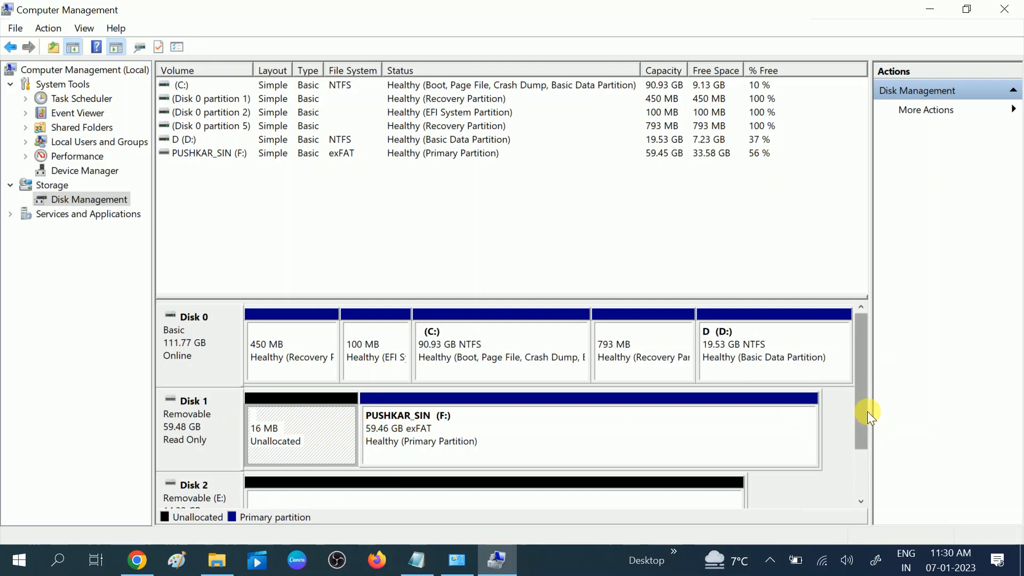
pyautogui.moveTo(867, 411); pyautogui.dragTo(870, 449)
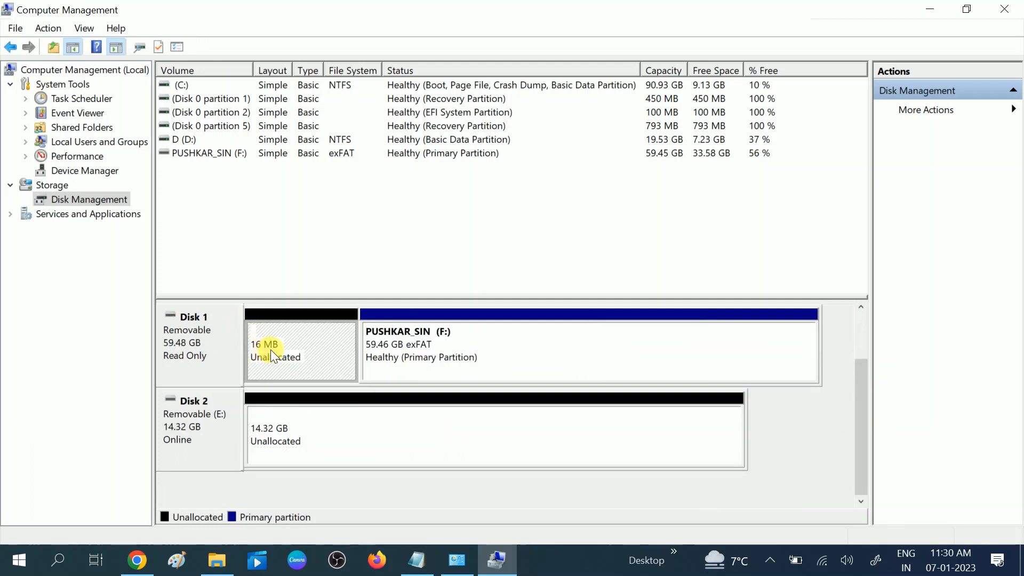
pyautogui.click(296, 440)
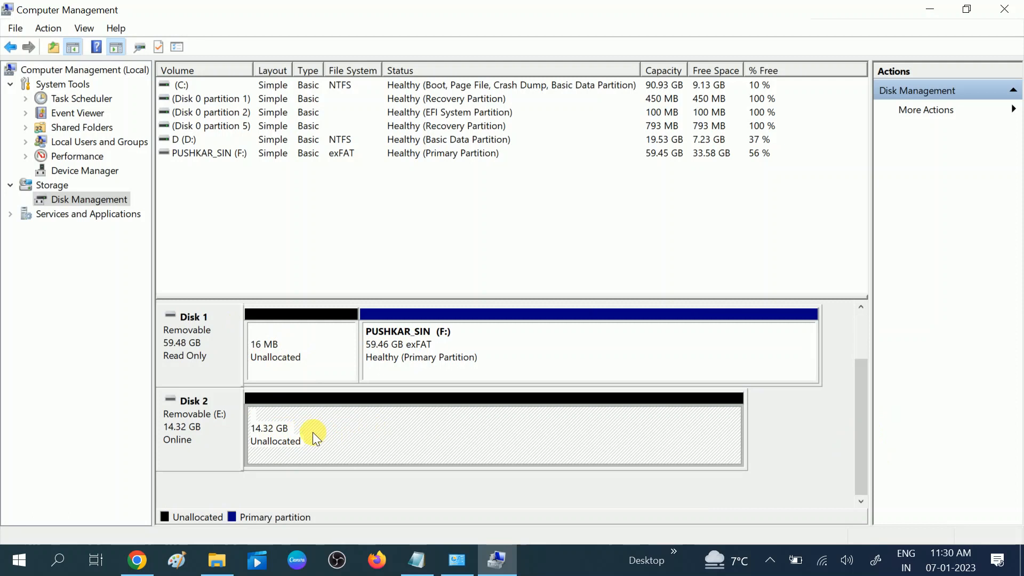
# Start a new simple volume on Disk 2's unallocated space, using the full 14662 MB and assigning drive letter G.
pyautogui.rightClick(345, 429)
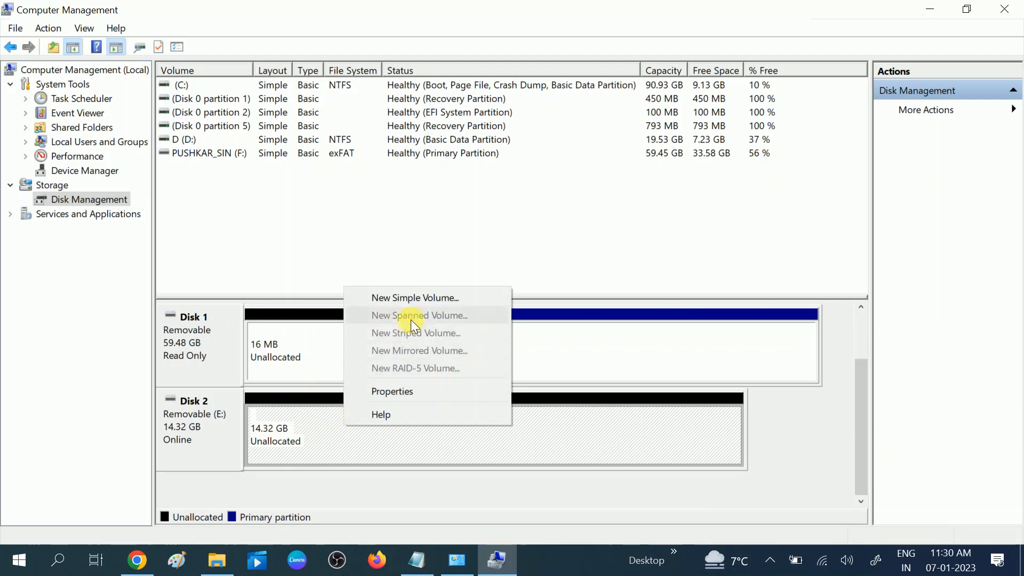
pyautogui.click(418, 303)
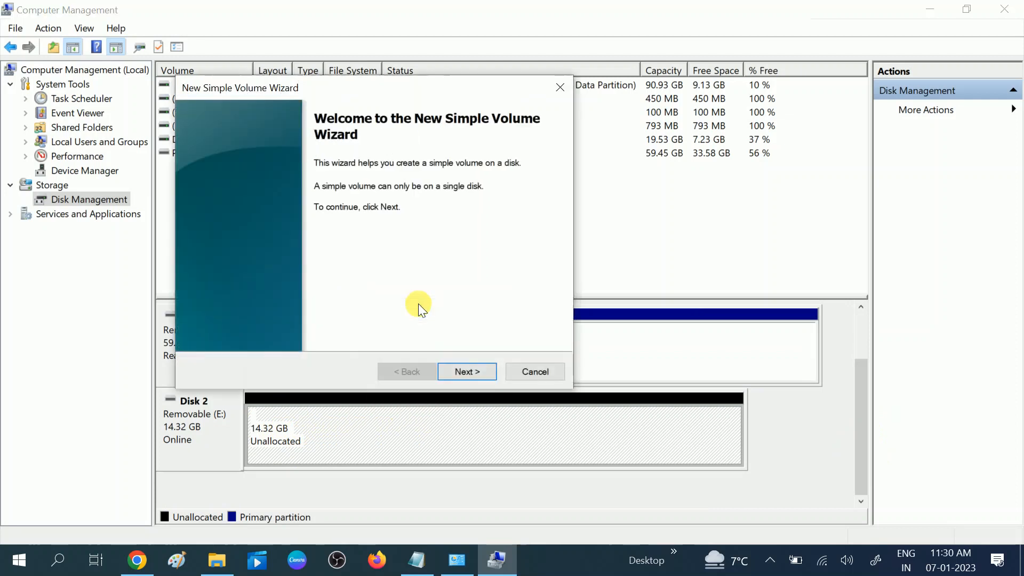
pyautogui.click(464, 368)
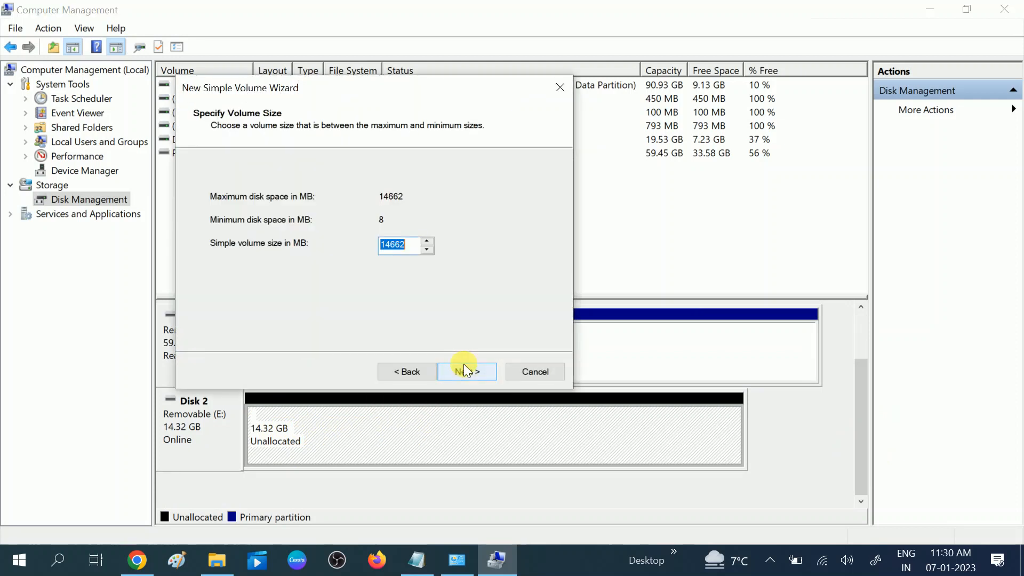
pyautogui.click(462, 367)
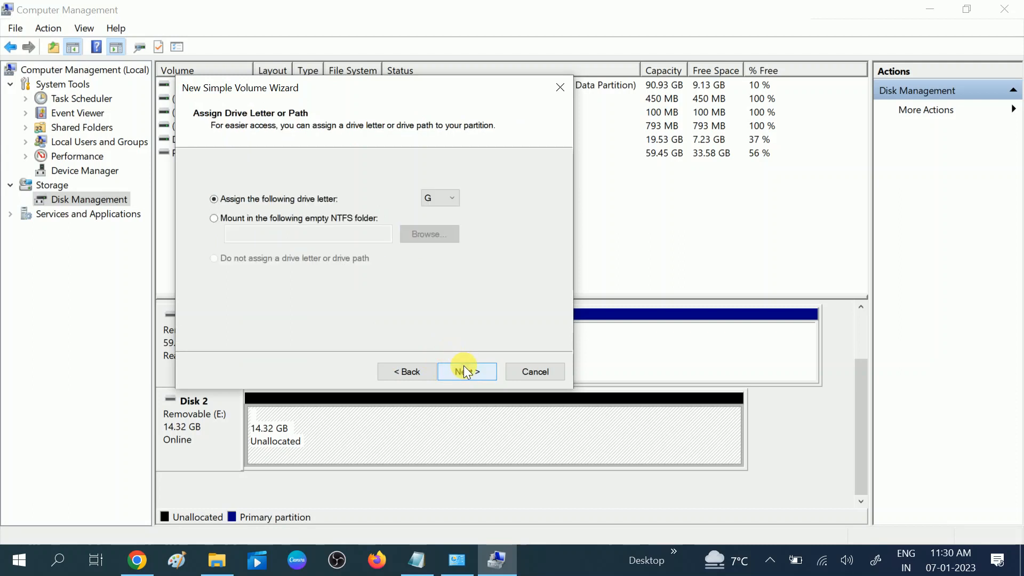
pyautogui.click(450, 198)
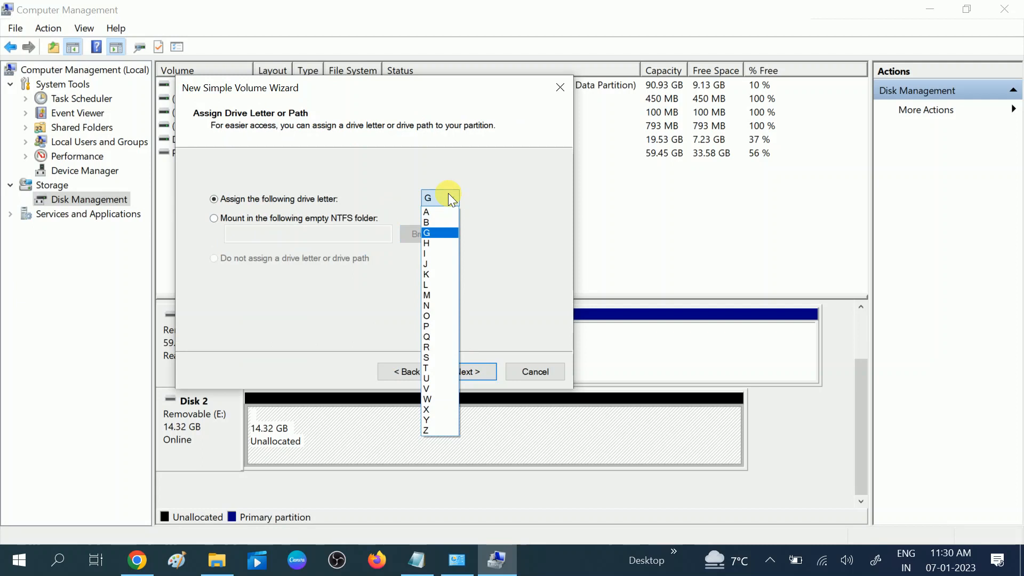
pyautogui.click(518, 233)
pyautogui.click(465, 371)
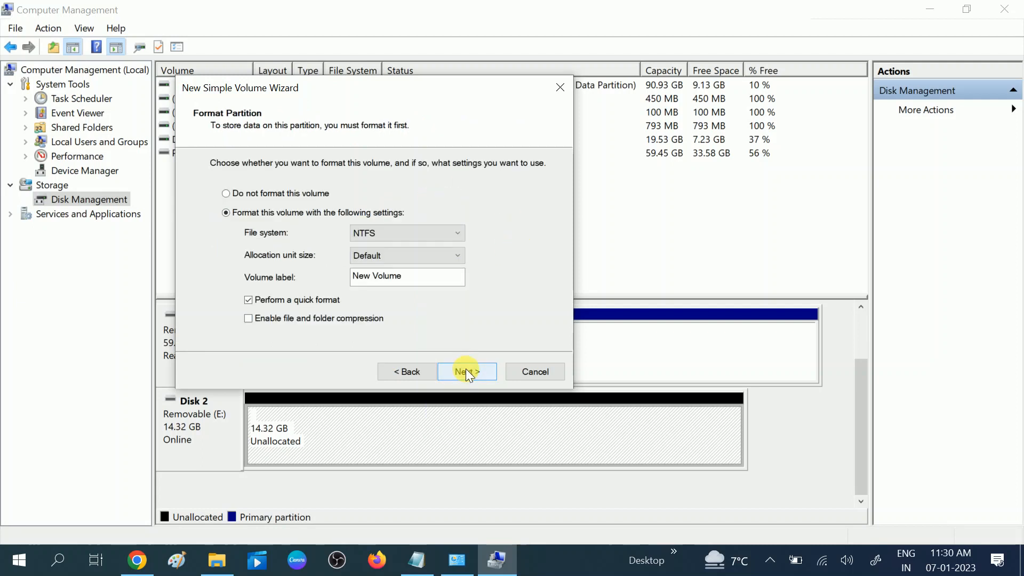
# Choose NTFS as the new volume's file system, keep quick format and the label New Volume, and create the volume.
pyautogui.click(392, 239)
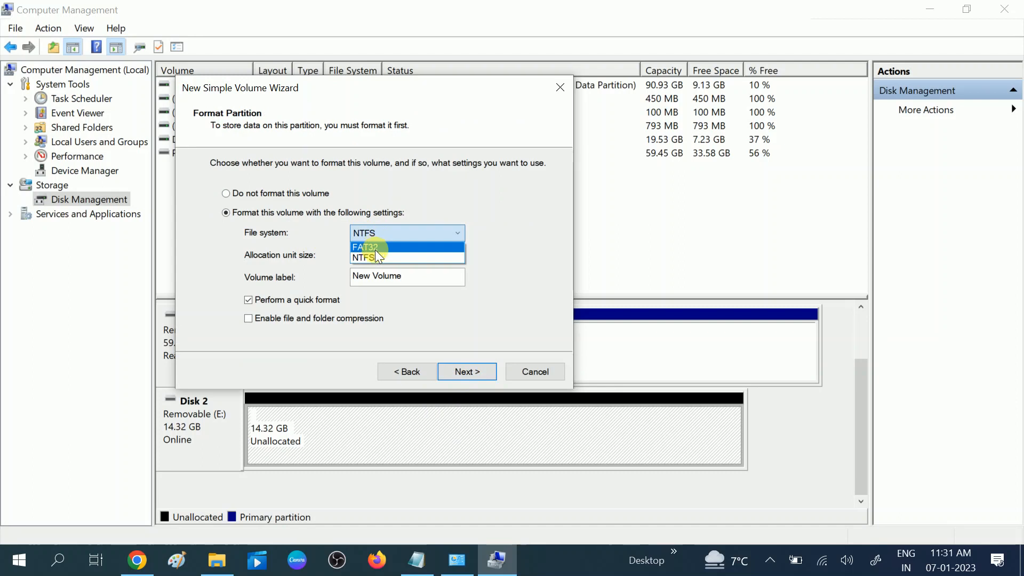
pyautogui.click(375, 254)
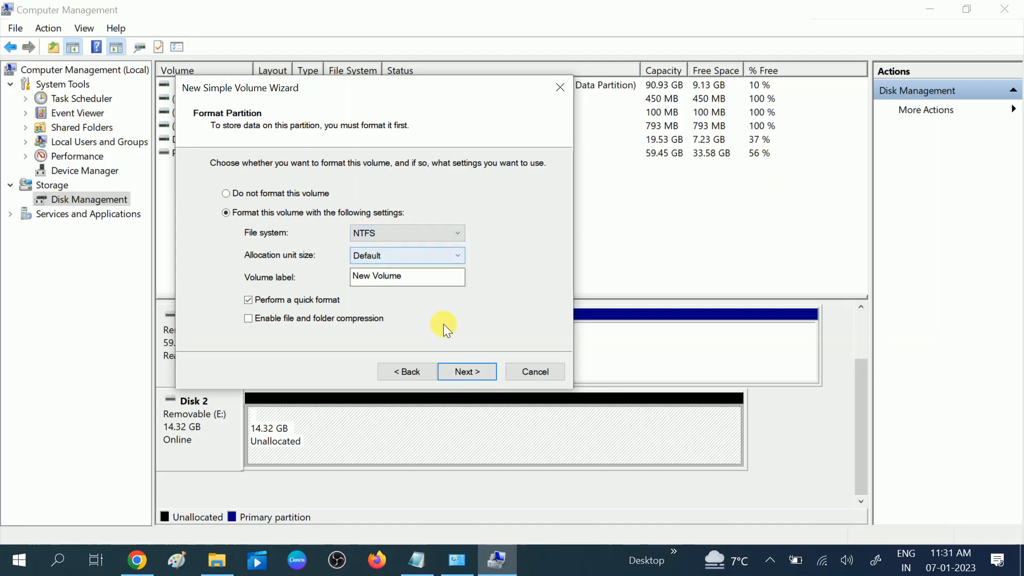
pyautogui.click(470, 371)
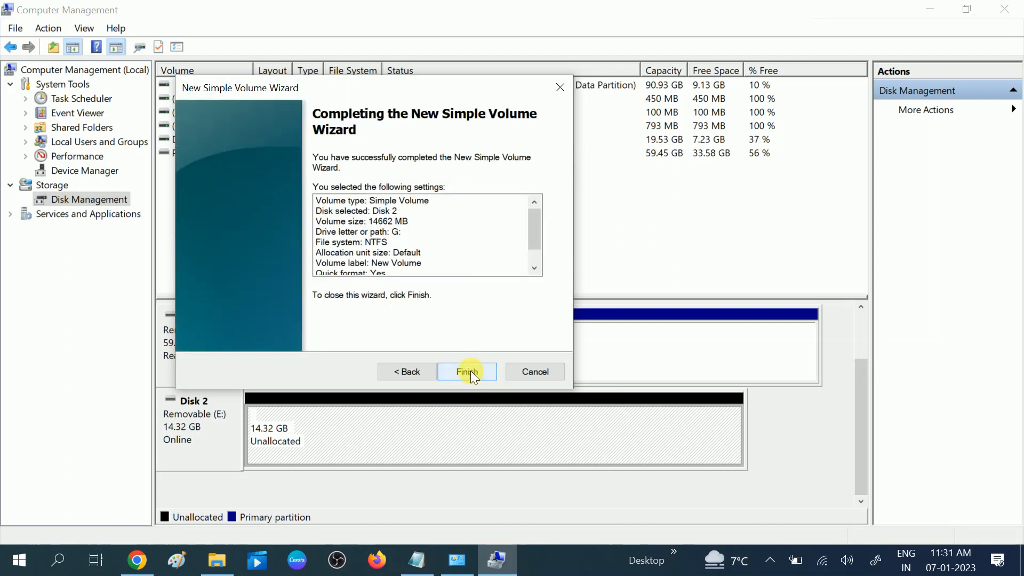
pyautogui.click(468, 372)
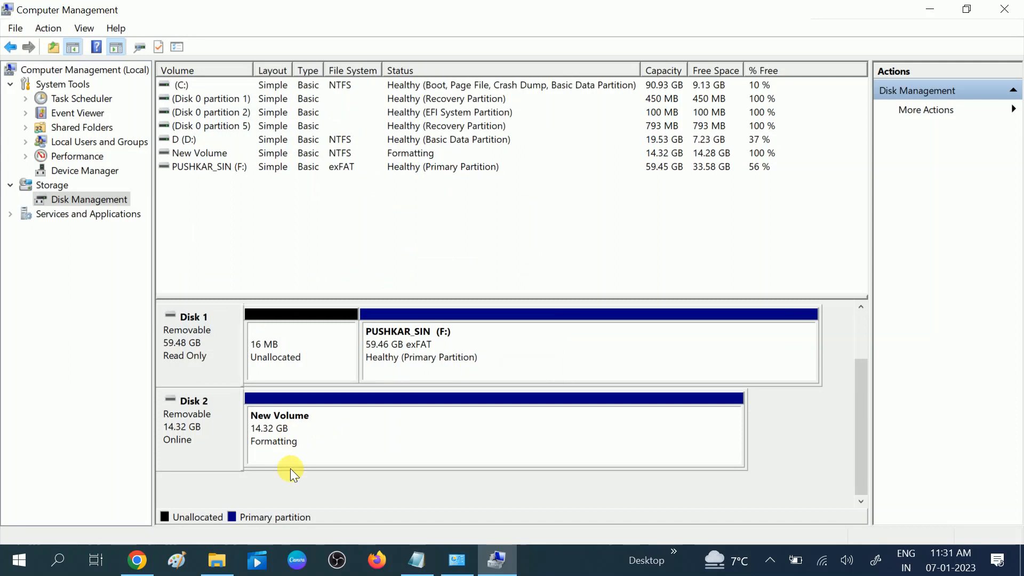
# Switch to This PC in File Explorer, refresh the drives, open New Volume (G:) to check its contents, and return to This PC.
pyautogui.click(216, 568)
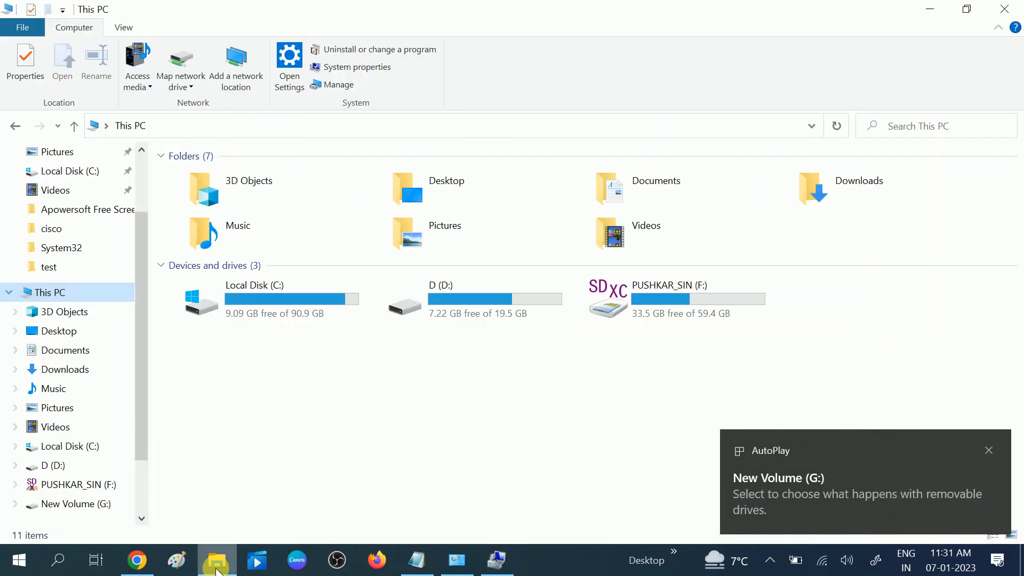
pyautogui.rightClick(474, 424)
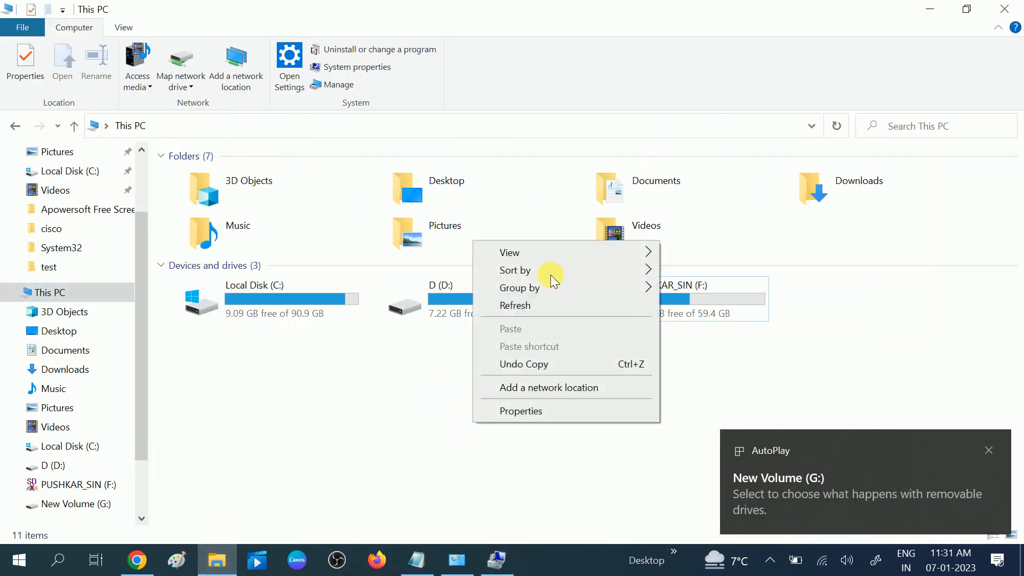
pyautogui.click(526, 298)
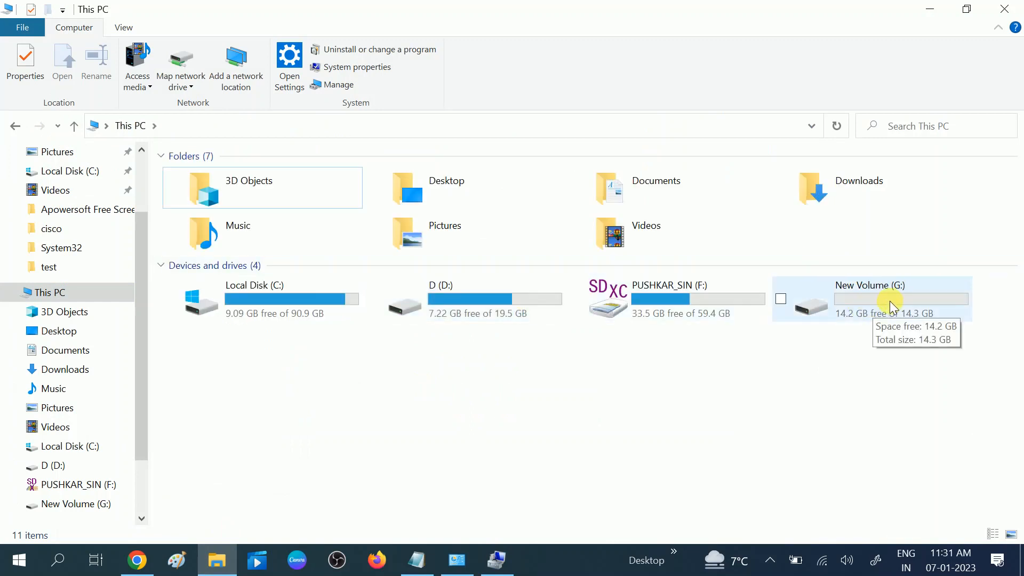
pyautogui.doubleClick(889, 300)
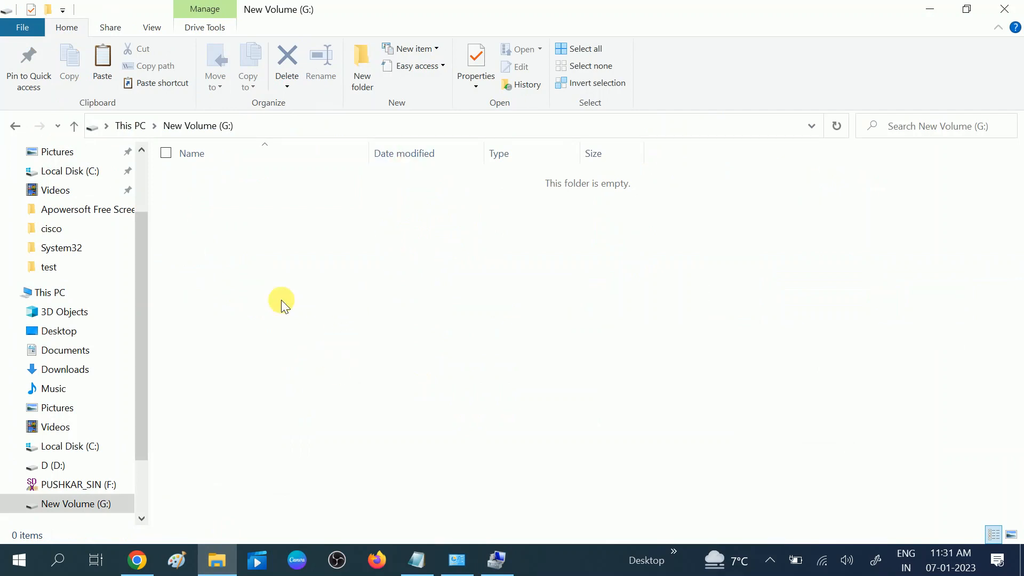
pyautogui.click(79, 131)
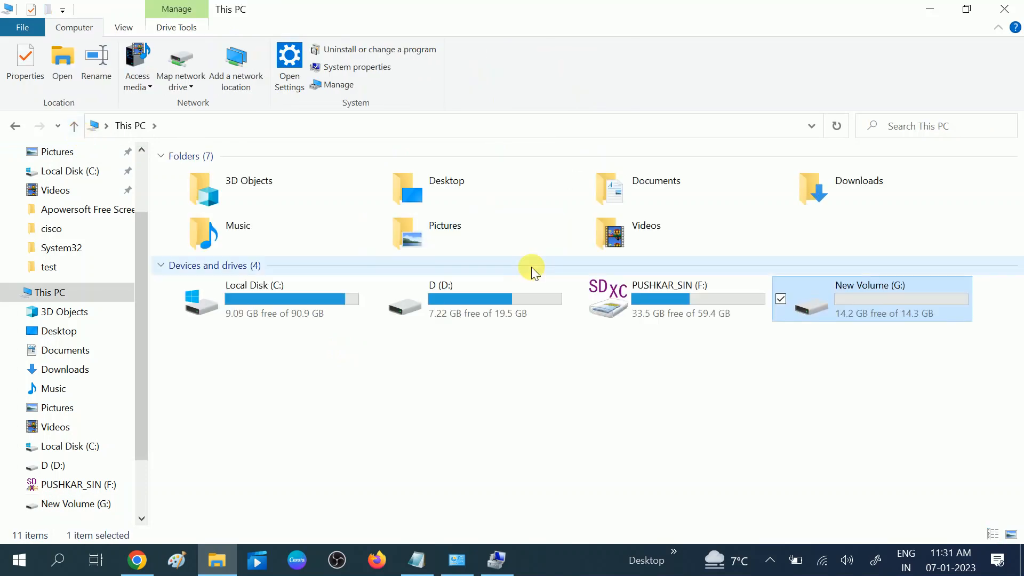